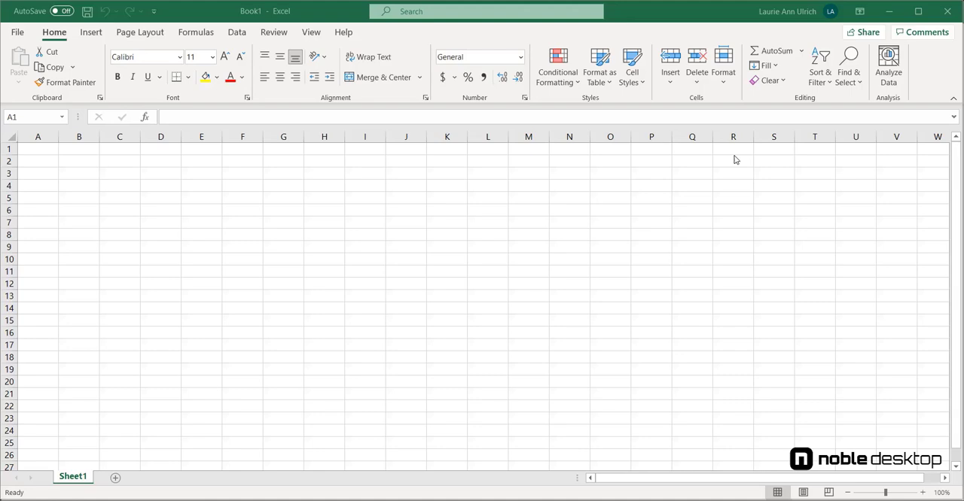
# - Enter the headings Project Name, Start Date, Project Manager and Deadline in cells B2 through E2
pyautogui.write('Proje')
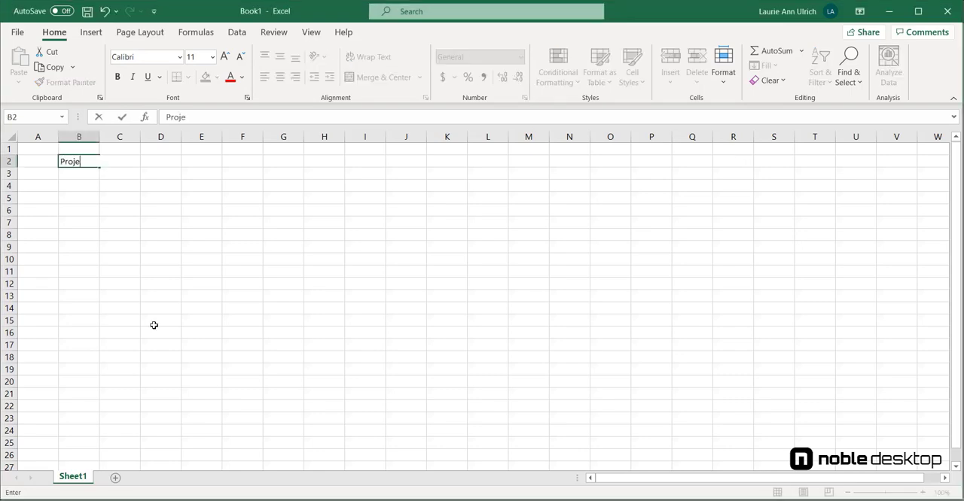
pyautogui.write('ct Name')
pyautogui.press('Tab')
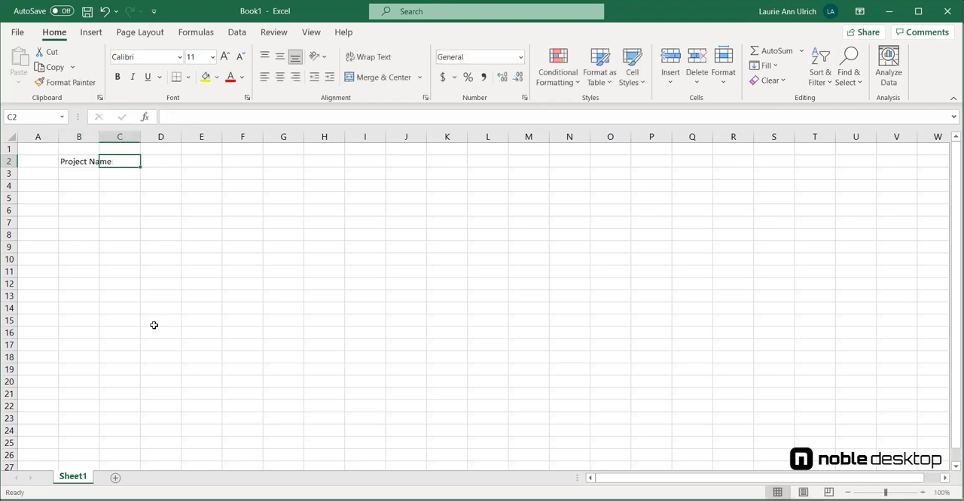
pyautogui.write('Sta')
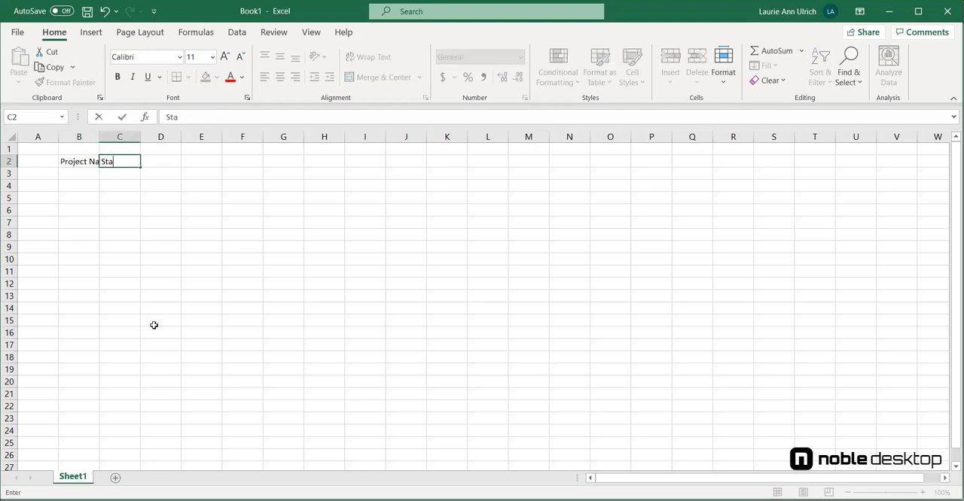
pyautogui.write('rt Date')
pyautogui.press('Tab')
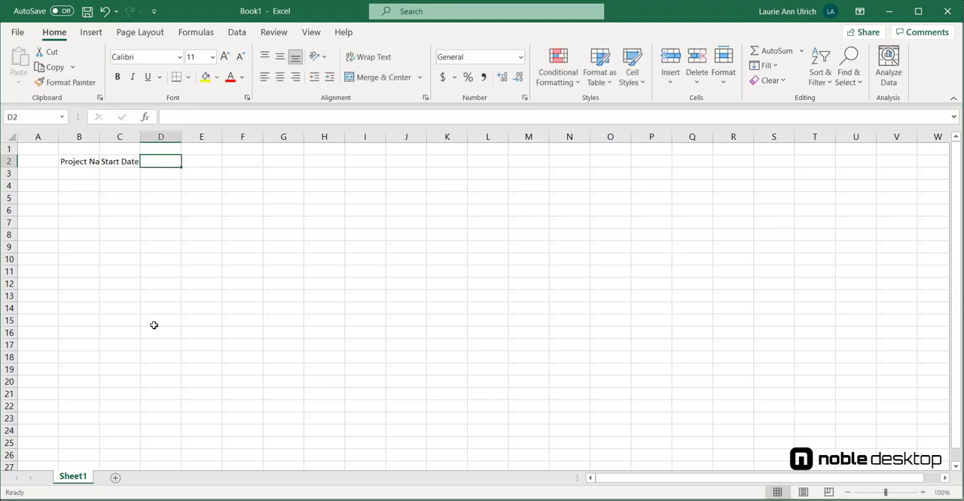
pyautogui.write('Projec')
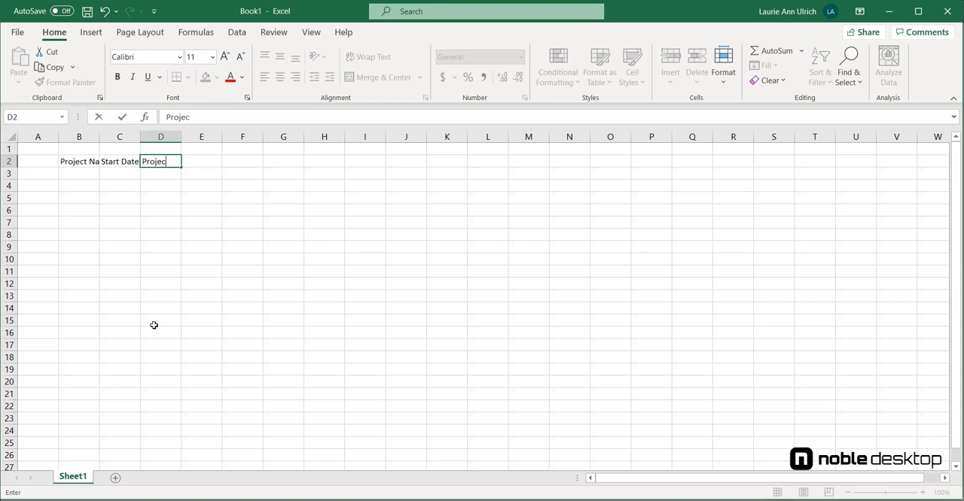
pyautogui.write('t Manager')
pyautogui.press('Tab')
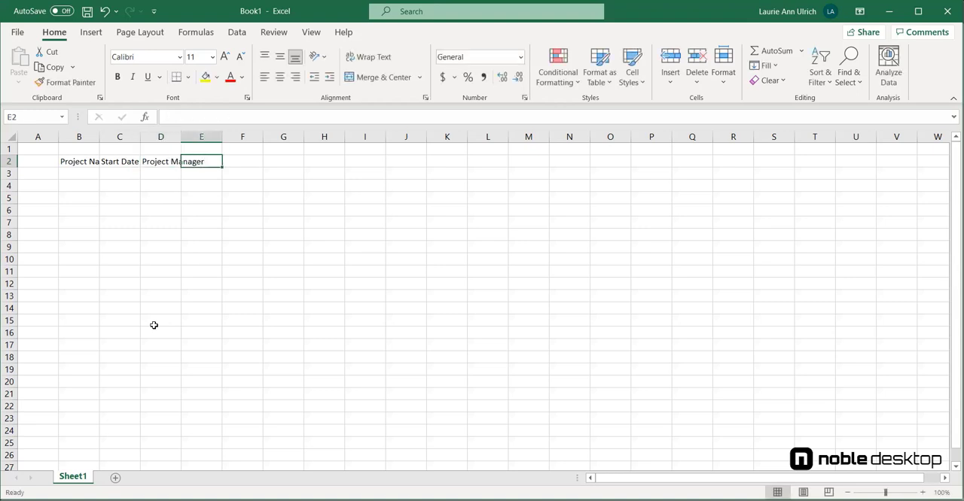
pyautogui.write('Dead')
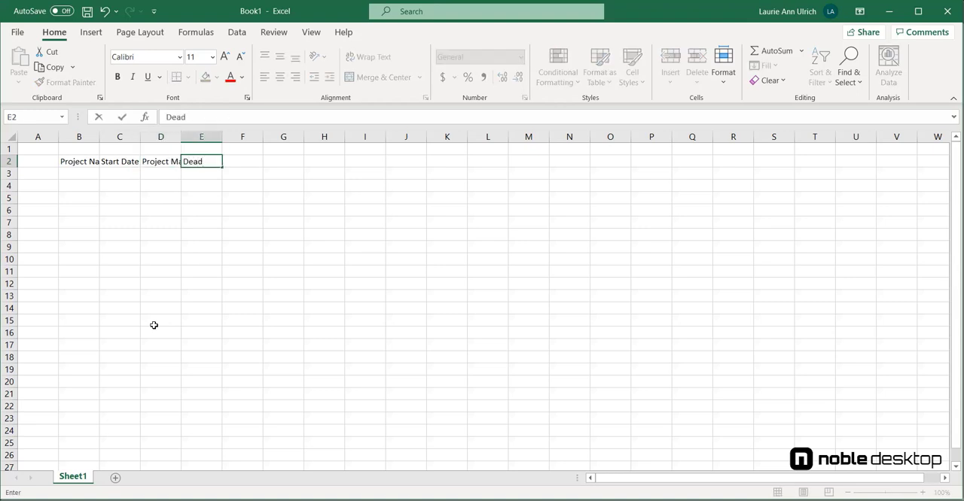
pyautogui.write('line')
pyautogui.press('Return')
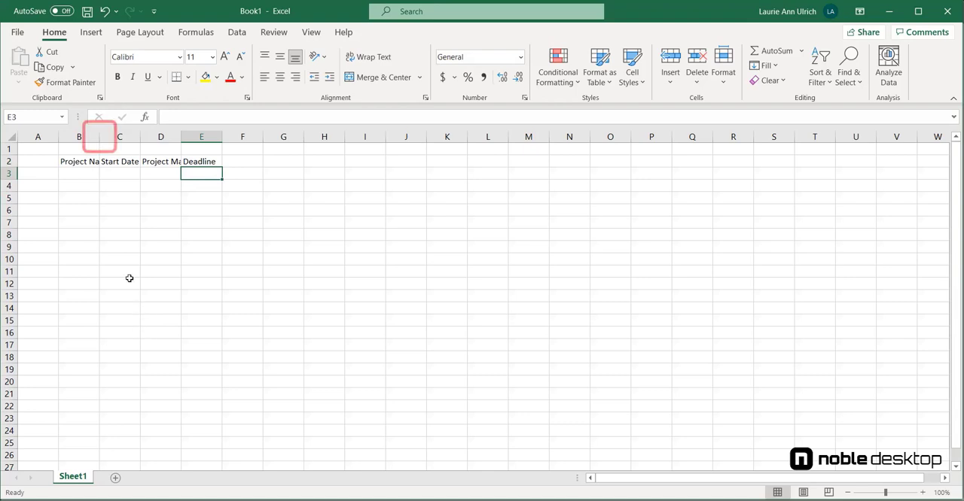
# - Auto-fit the widths of columns B through E to their headings
pyautogui.doubleClick(97, 137)
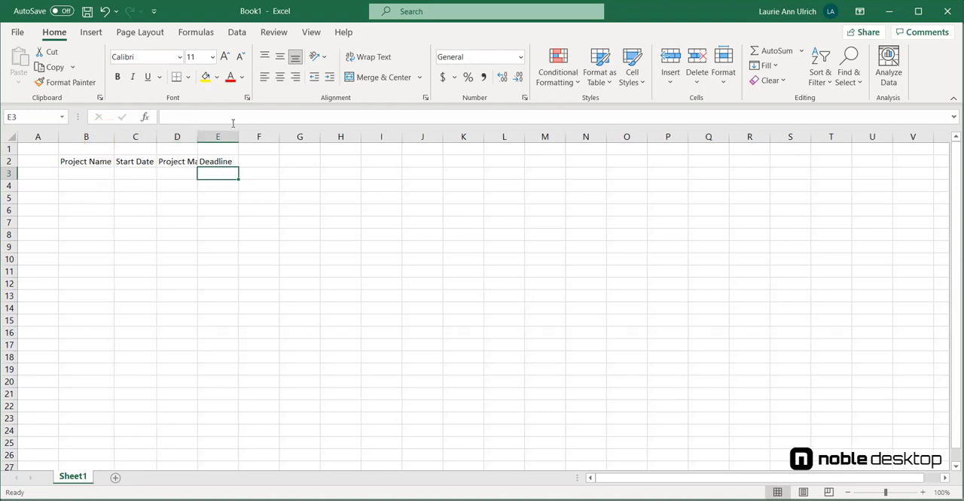
pyautogui.doubleClick(197, 135)
pyautogui.doubleClick(265, 136)
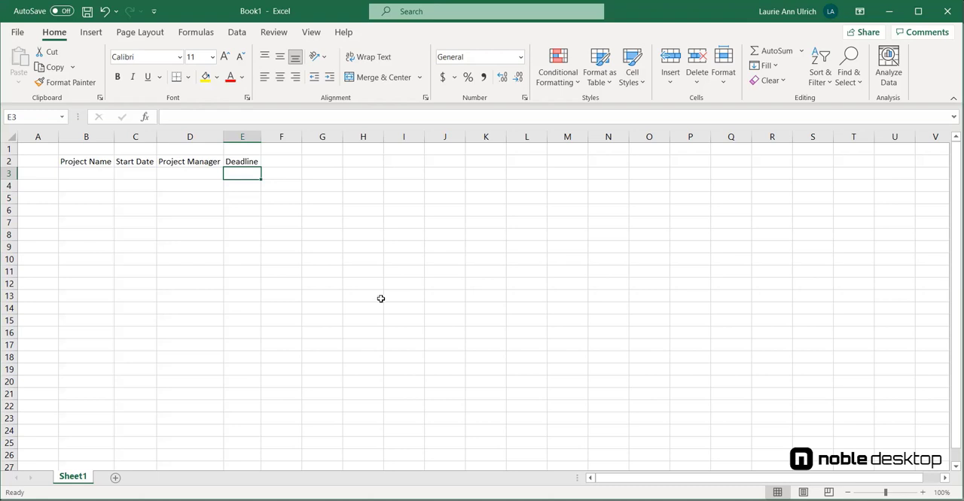
# - Enter the word test in cell B7
pyautogui.click(108, 219)
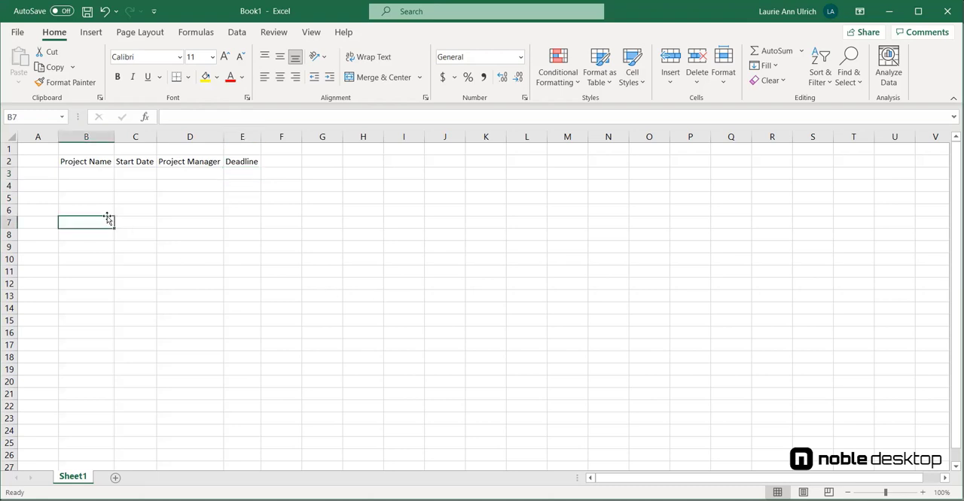
pyautogui.write('te')
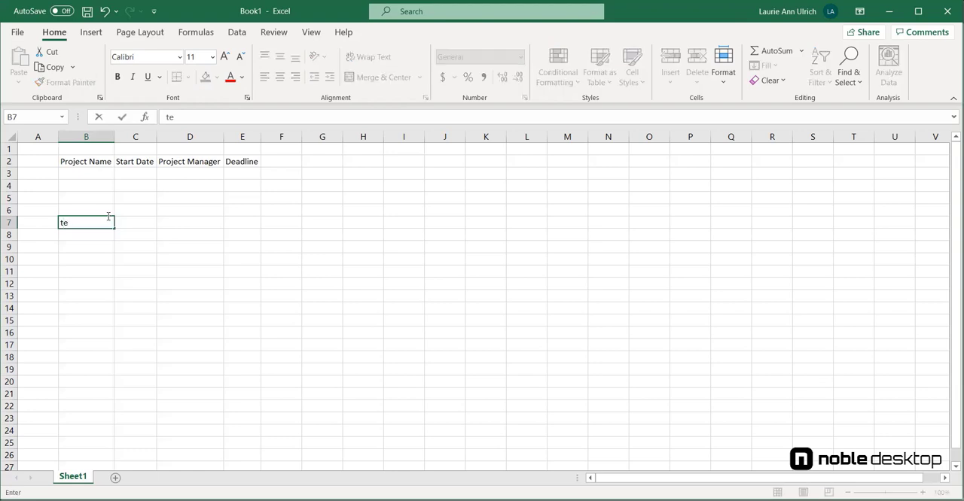
pyautogui.write('st')
pyautogui.click(108, 215)
# - Move the active cell between B7 and its neighbouring cells, and clear the test entry from B7
pyautogui.press('Right')
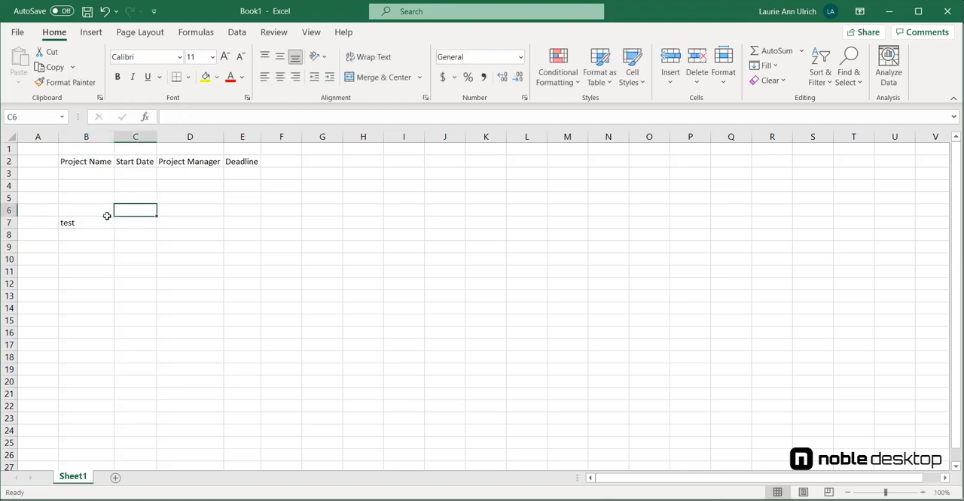
pyautogui.press('Down')
pyautogui.press('Left')
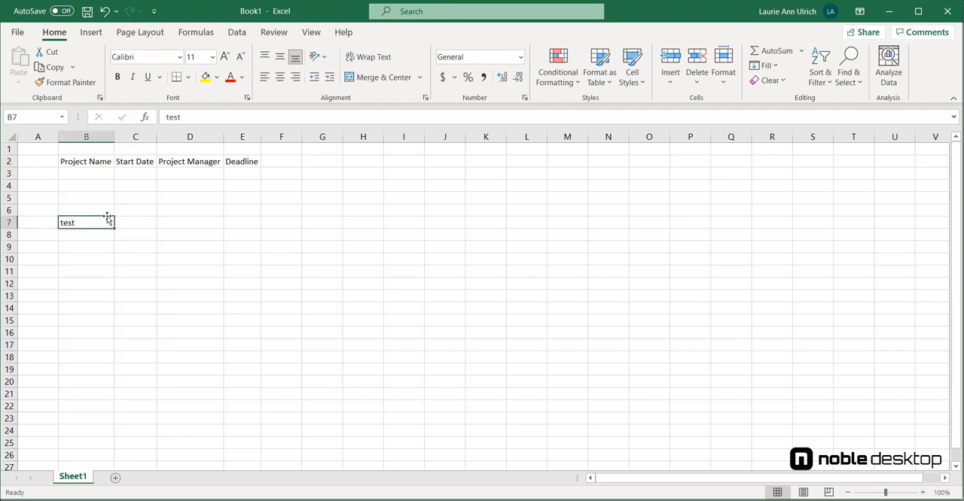
pyautogui.press('Down')
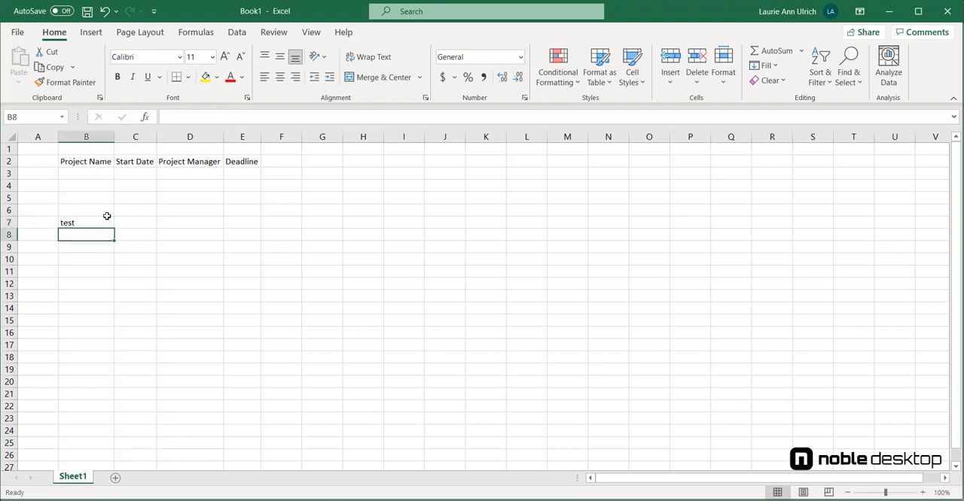
pyautogui.press('Up')
pyautogui.press('Right')
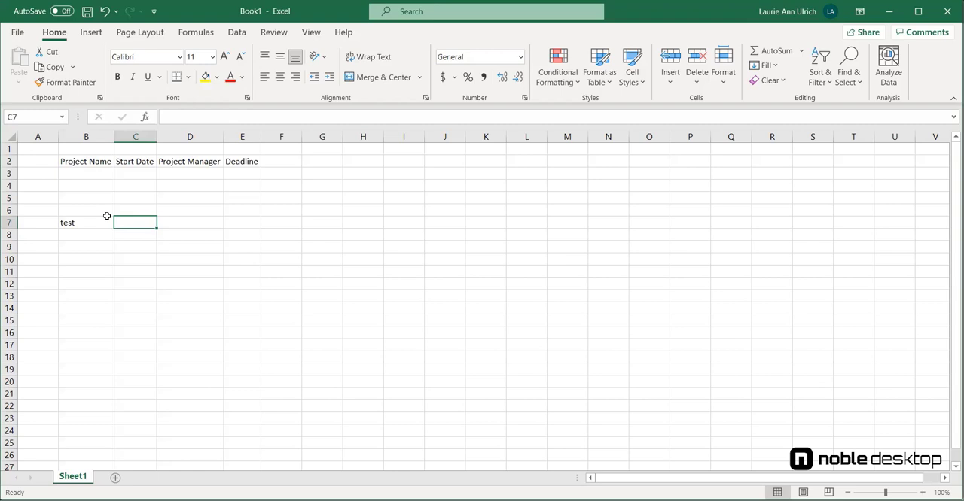
pyautogui.click(91, 225)
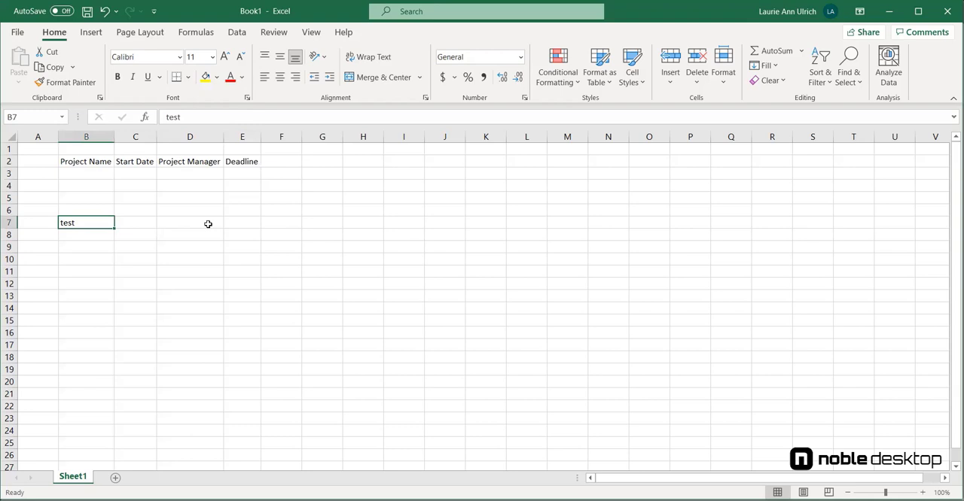
pyautogui.press('Down')
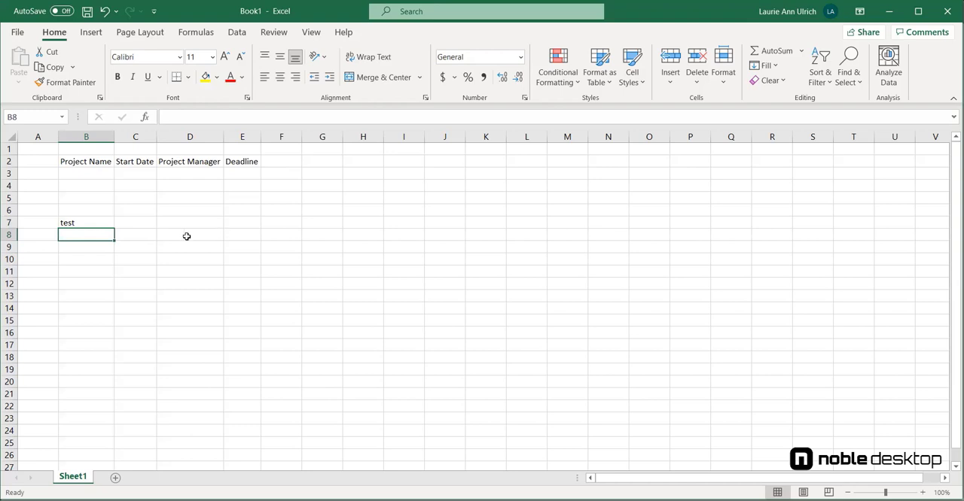
pyautogui.click(104, 225)
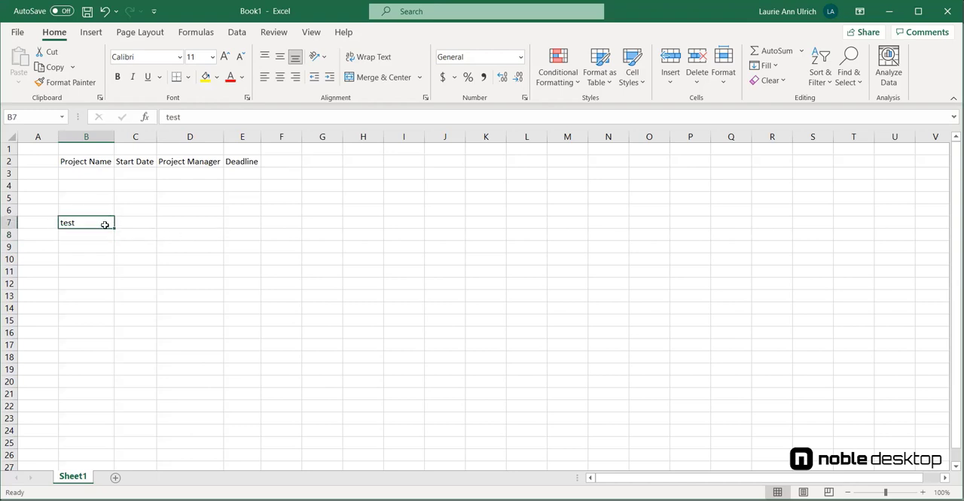
pyautogui.press('Right')
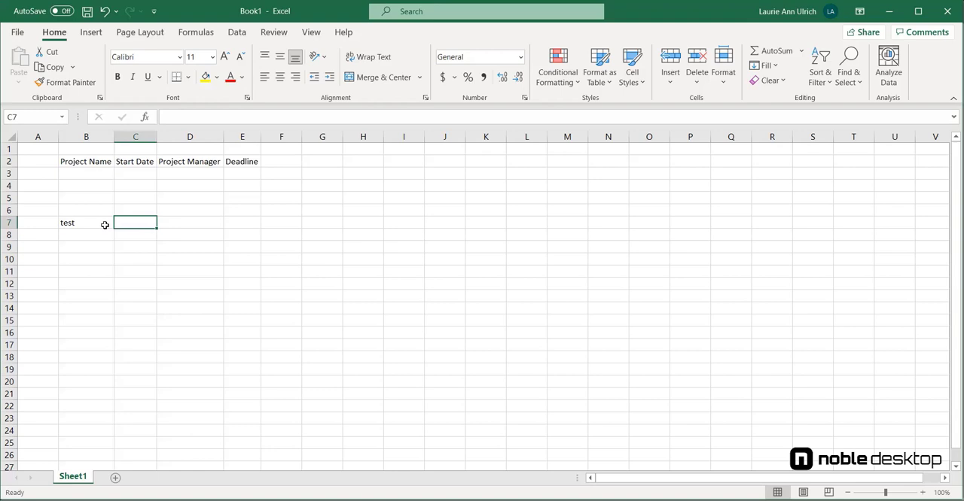
pyautogui.press('Left')
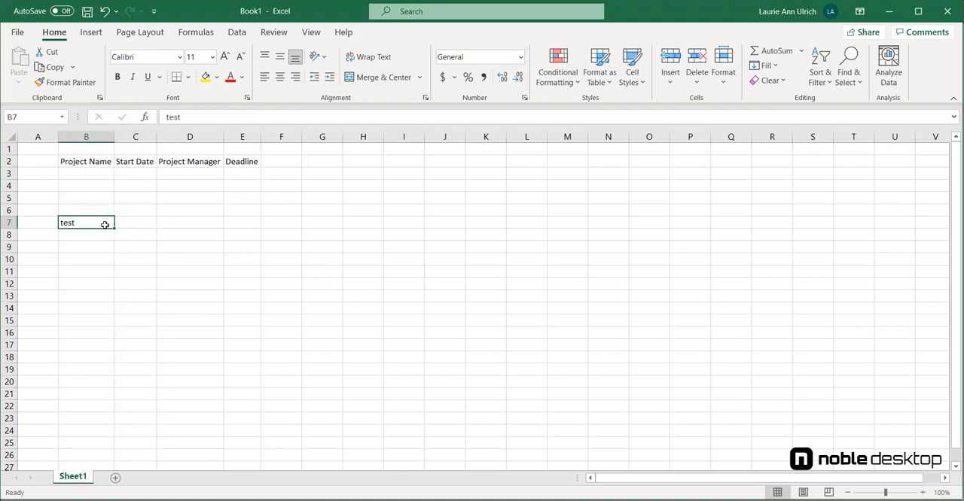
pyautogui.press('Delete')
# - Select the range B3:E3 and enter Documentation Update as the project name and 9/22/2021 as the start date
pyautogui.moveTo(96, 172); pyautogui.dragTo(248, 174)
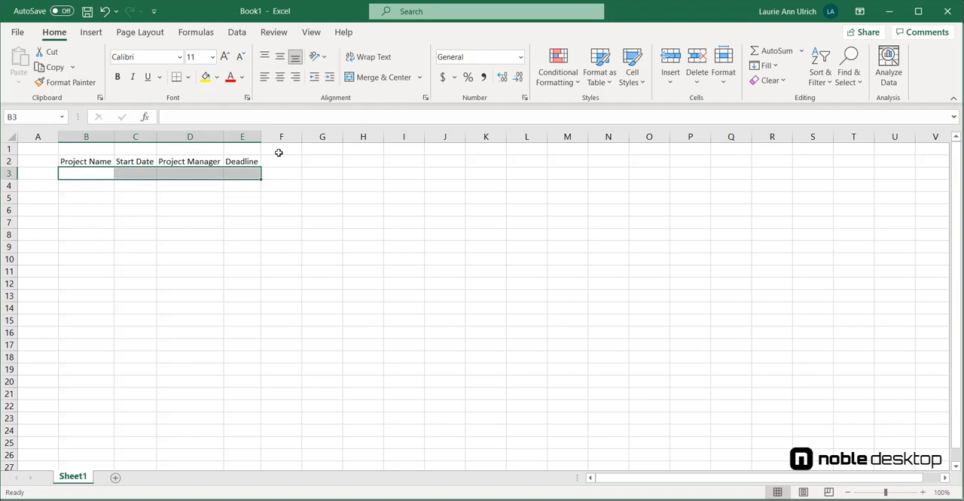
pyautogui.write('Documen')
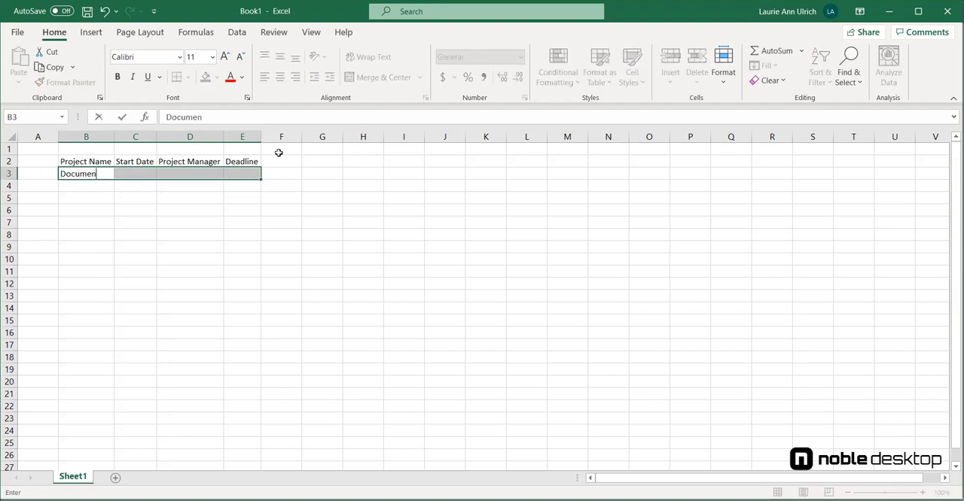
pyautogui.write('tation Upd')
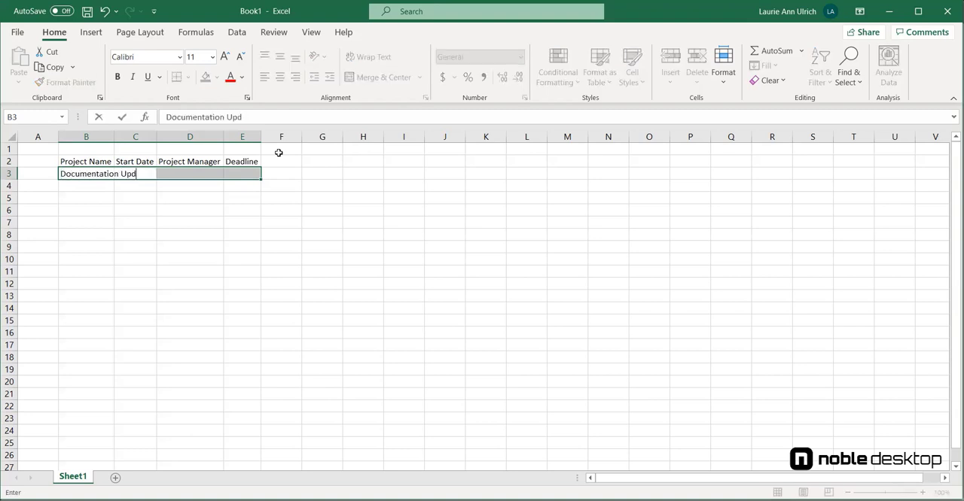
pyautogui.write('ate')
pyautogui.press('Tab')
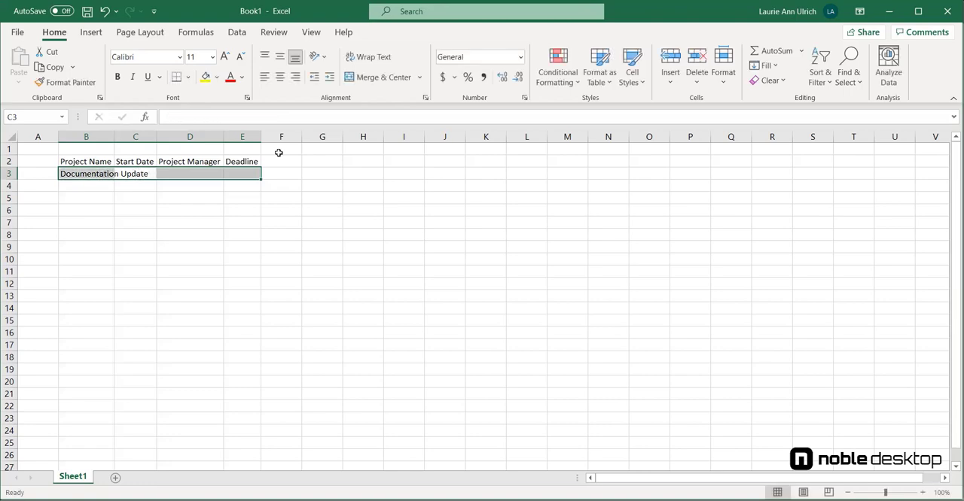
pyautogui.write('9/')
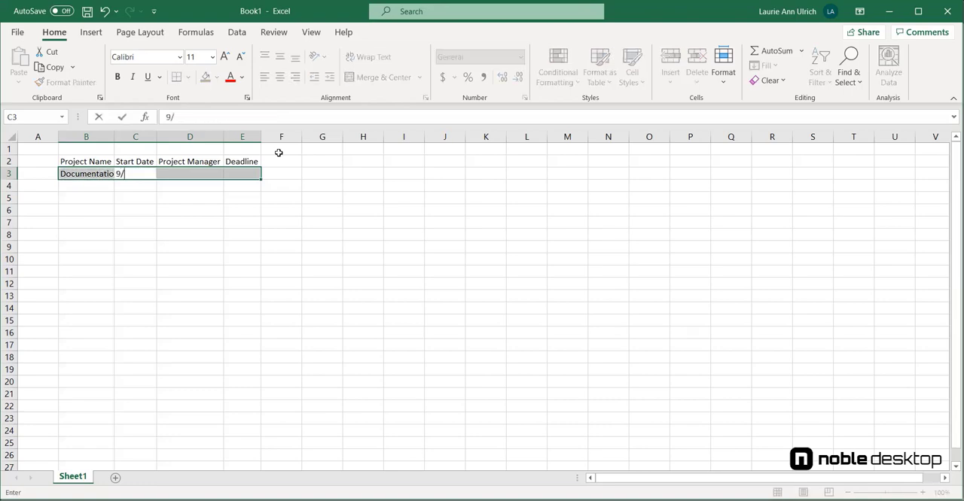
pyautogui.write('22/2021')
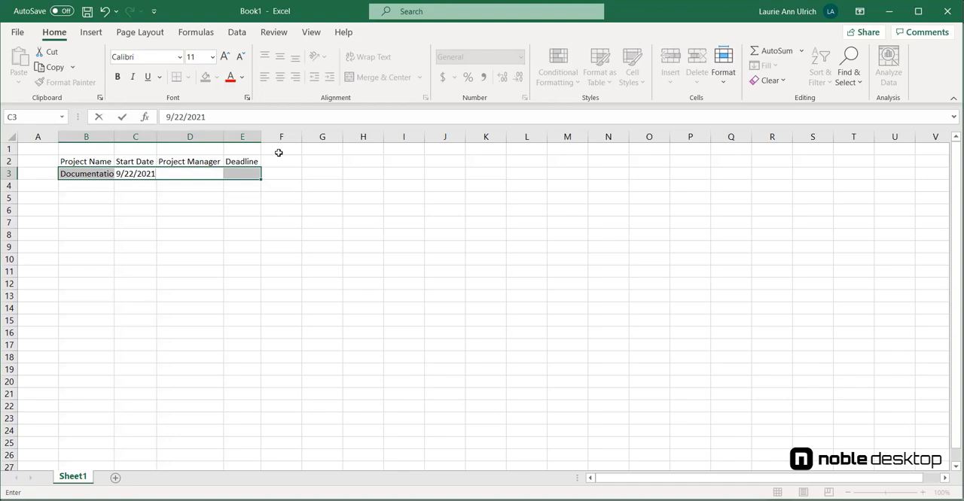
pyautogui.press('Tab')
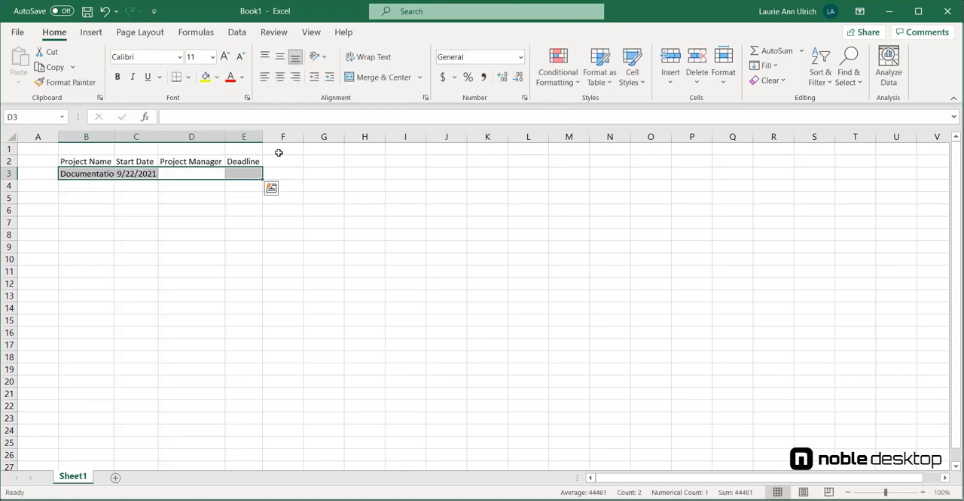
# - Enter the project manager's full name in D3 and the deadline 1/2/2022 in E3
pyautogui.write('Perry Na')
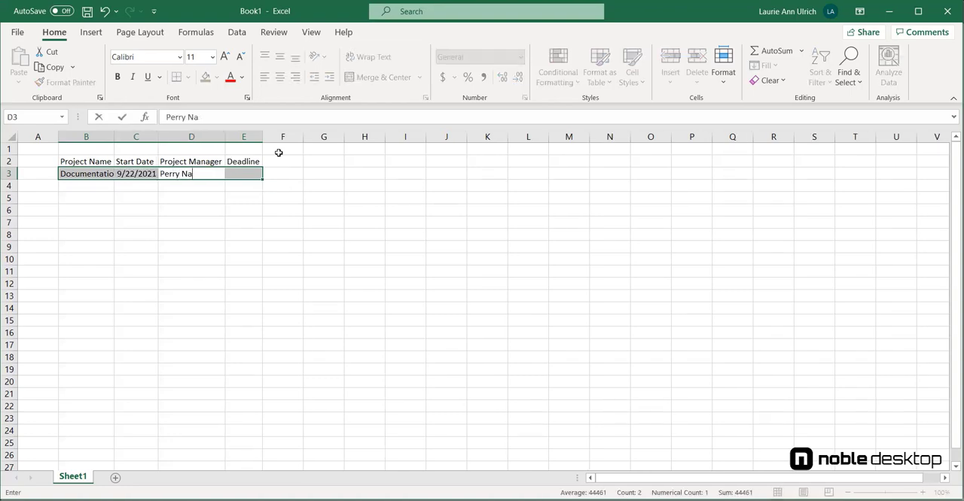
pyautogui.write('sh')
pyautogui.press('Tab')
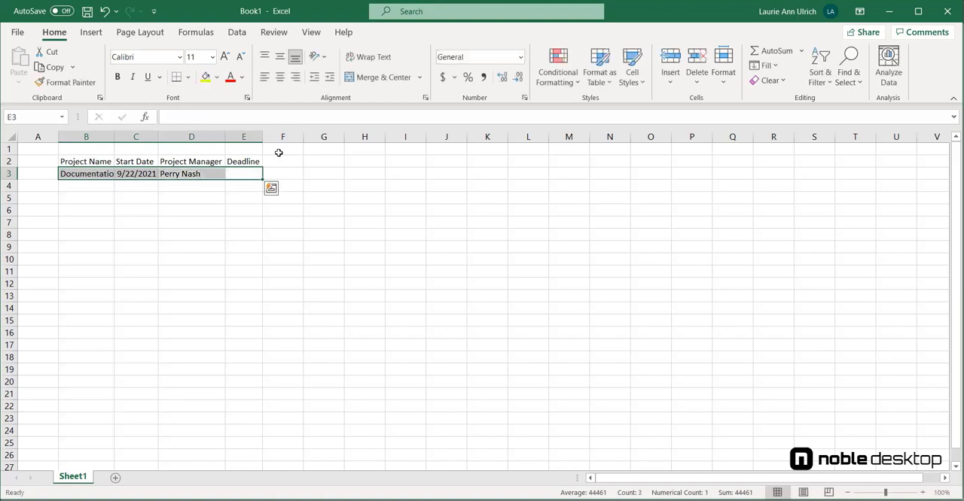
pyautogui.write('1/')
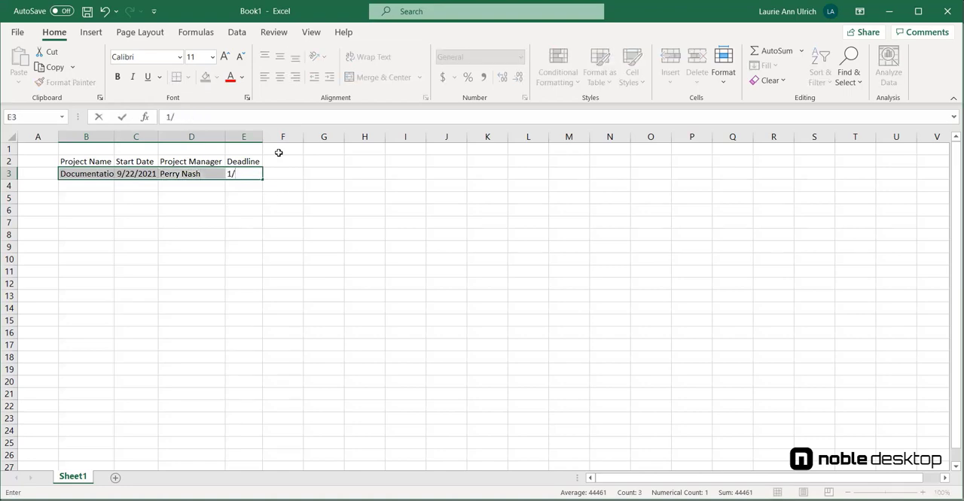
pyautogui.write('2/2022')
pyautogui.press('Return')
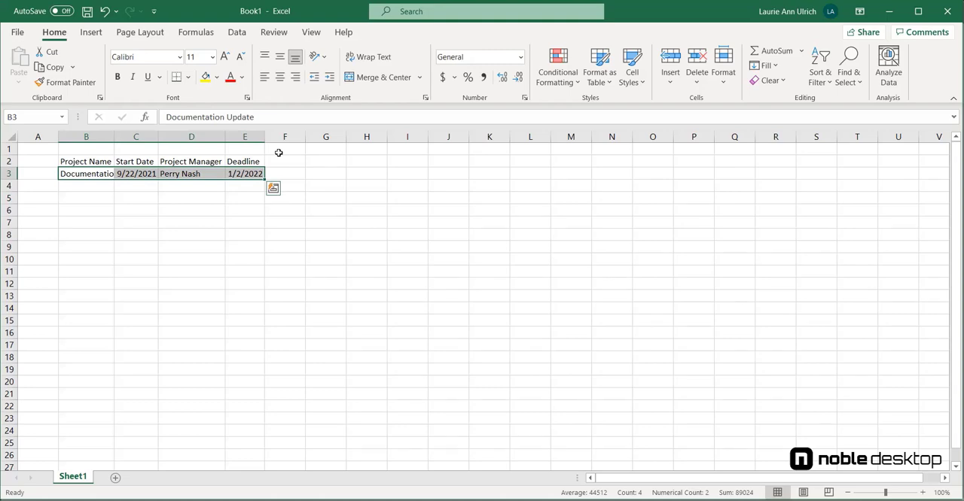
# - Replace the project manager in cell D3 with a different person's full name
pyautogui.click(188, 172)
pyautogui.write('Mary')
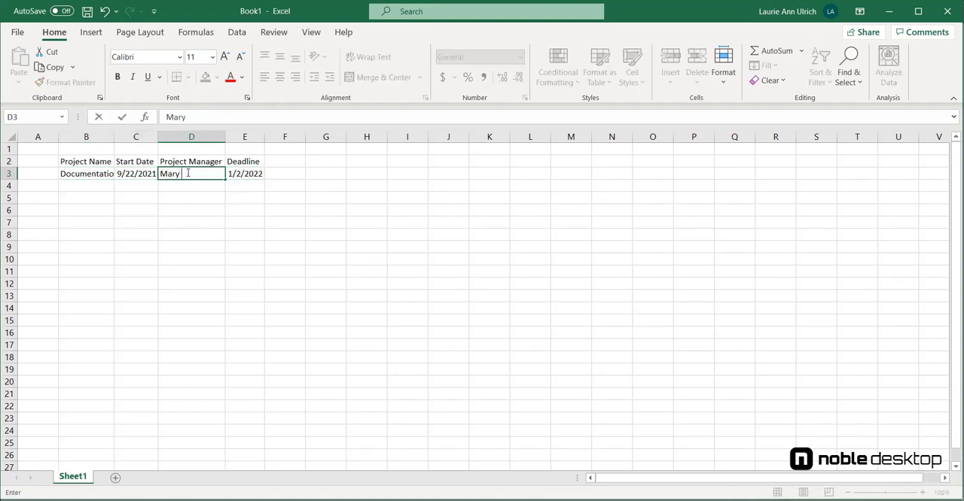
pyautogui.write(' Smith')
pyautogui.press('Return')
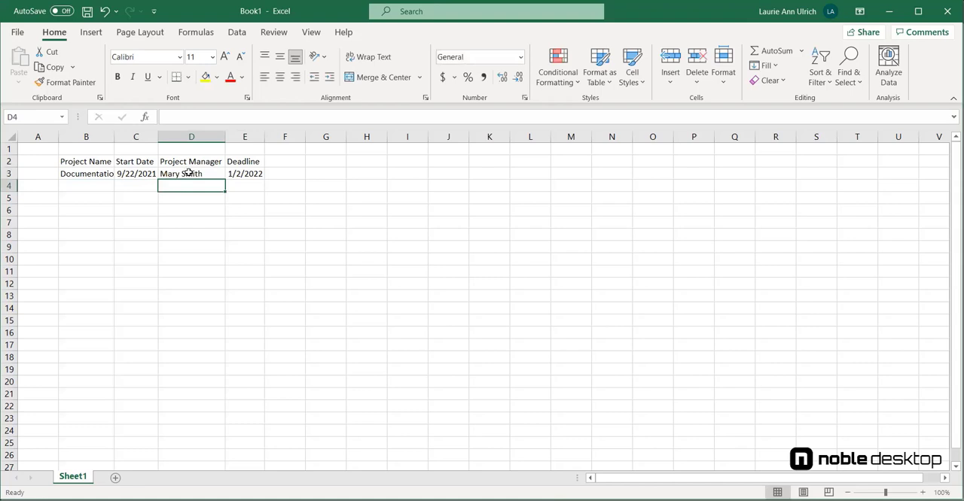
# - Change the start date in cell C3 to 9/23/2021
pyautogui.click(136, 175)
pyautogui.click(182, 117)
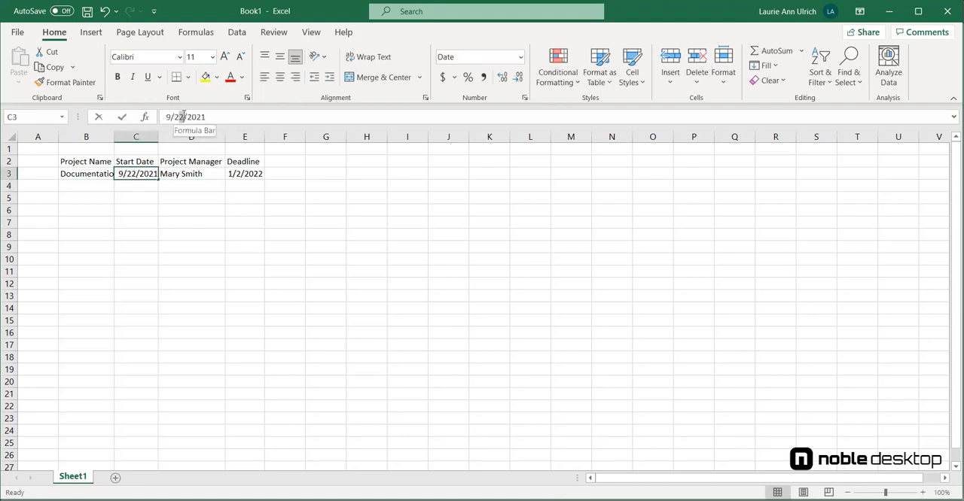
pyautogui.write('3')
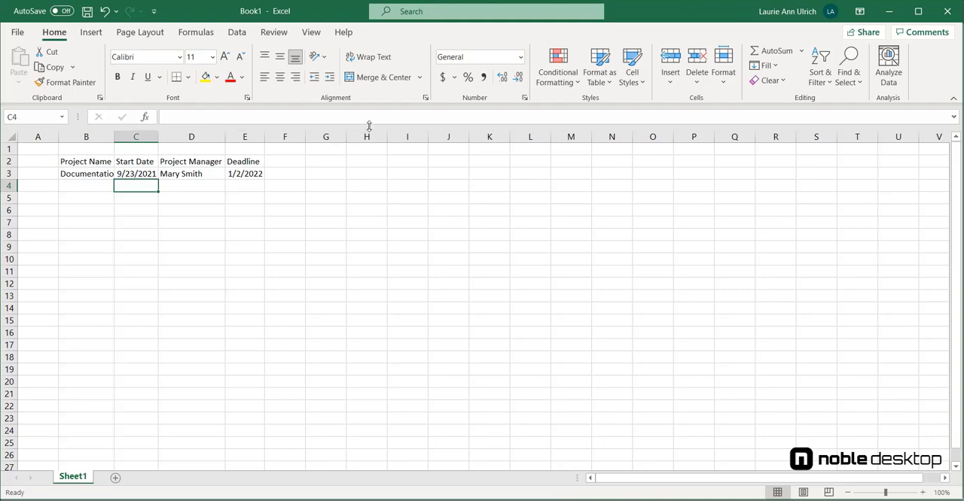
# - Change the deadline in cell E3 to 1/31/2022
pyautogui.click(239, 174)
pyautogui.doubleClick(239, 174)
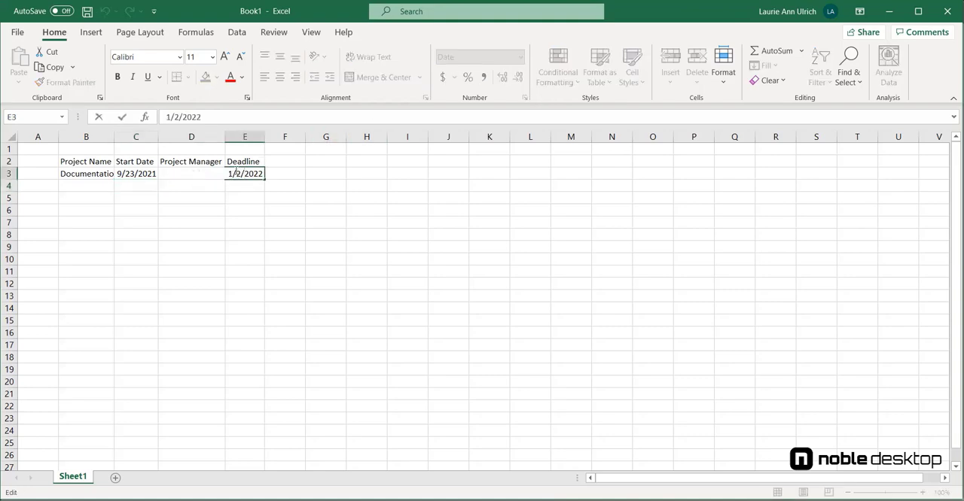
pyautogui.press('BackSpace')
pyautogui.write('31')
pyautogui.press('Return')
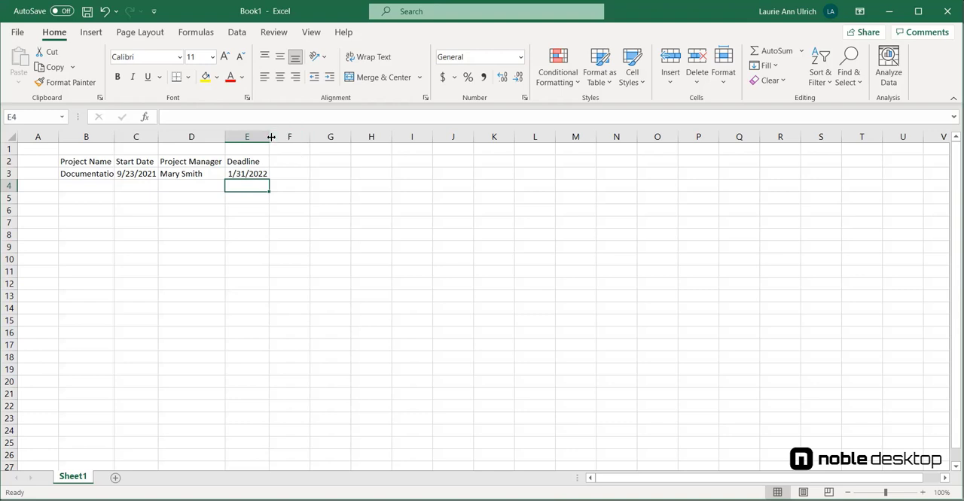
# - Narrow column E until the deadline no longer fits, and autofit the column to its contents
pyautogui.moveTo(271, 137); pyautogui.dragTo(250, 137)
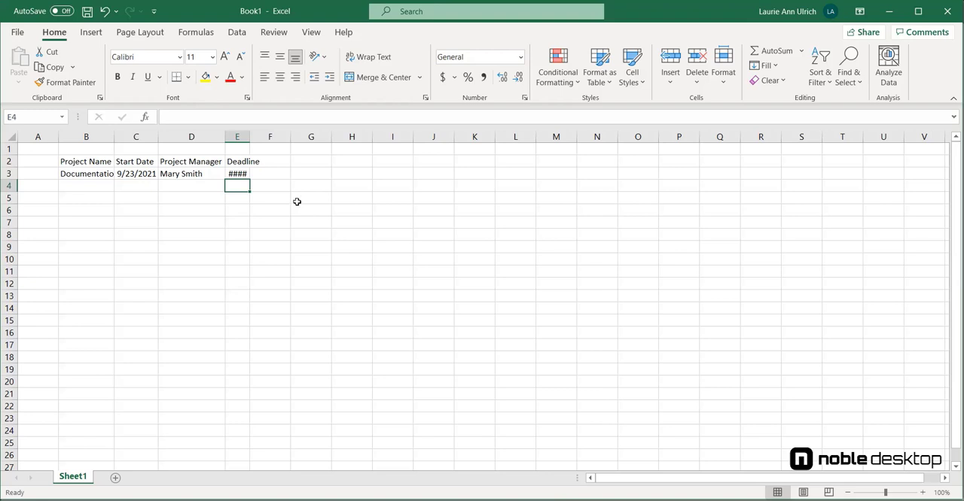
pyautogui.doubleClick(249, 137)
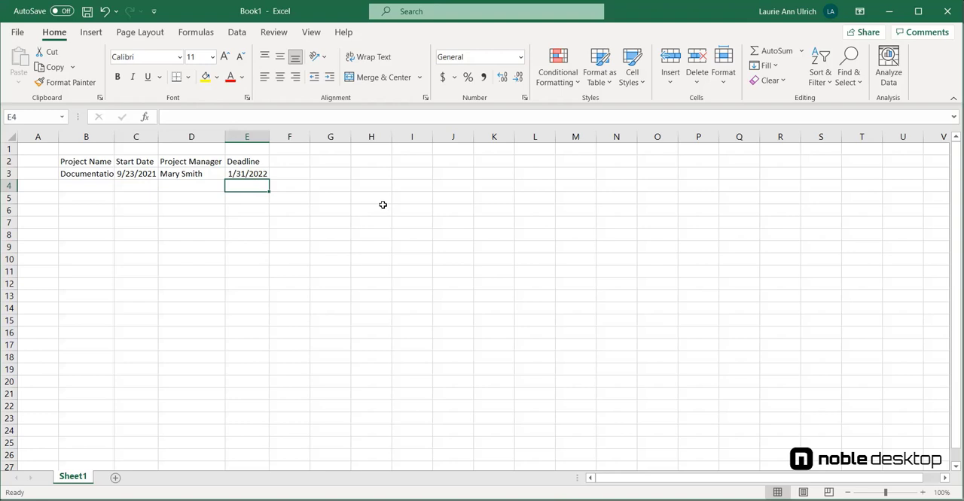
# - Enter the heading Status in cell G2 and move it to F2, directly beside the Deadline heading
pyautogui.click(320, 160)
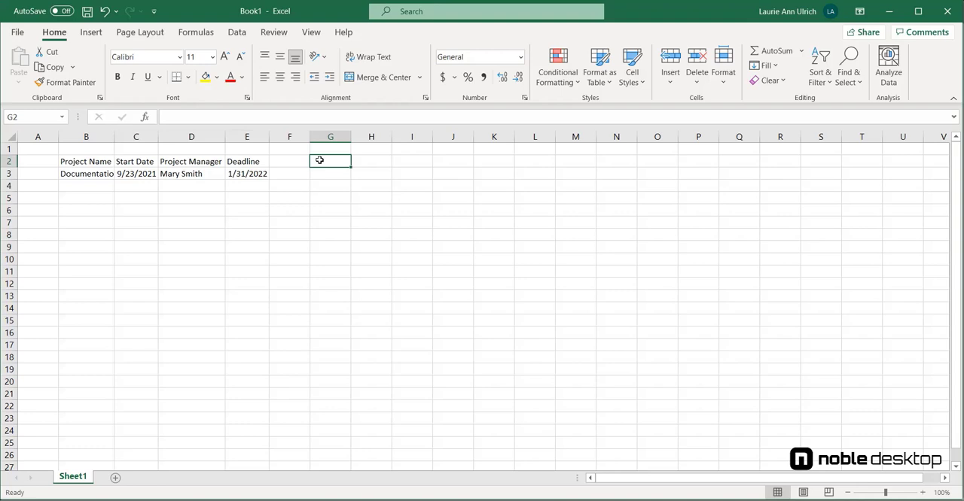
pyautogui.write('Stat')
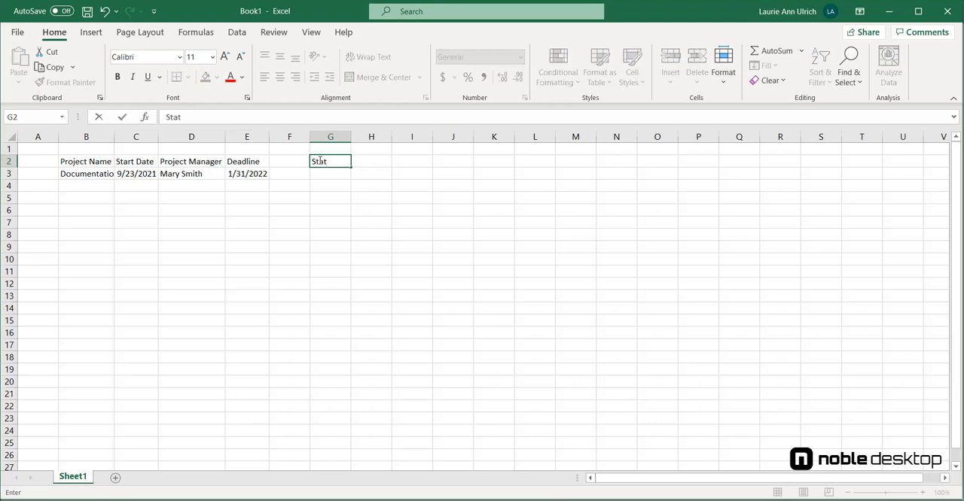
pyautogui.write('us')
pyautogui.press('Return')
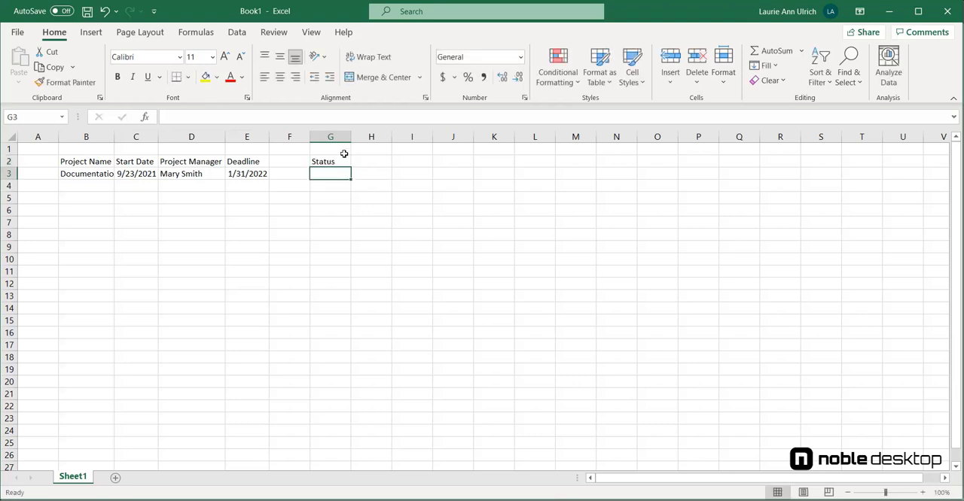
pyautogui.click(336, 160)
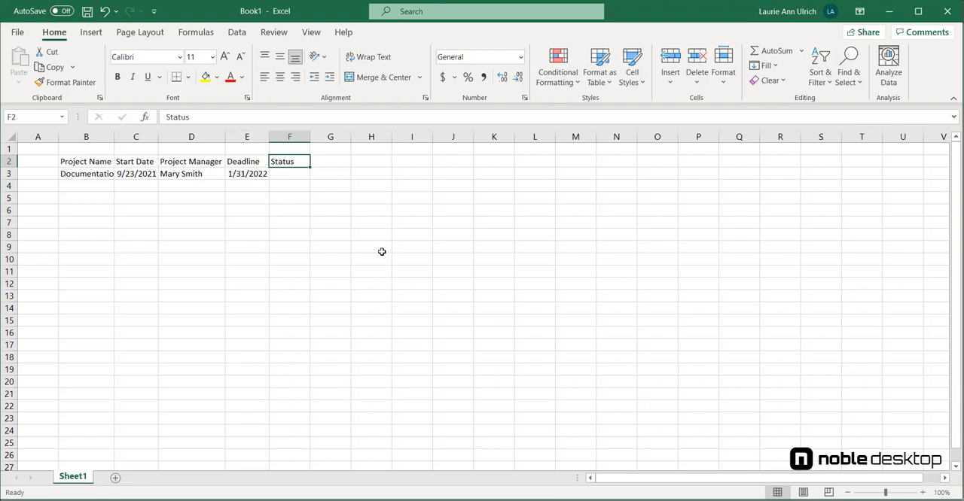
# - Copy the project record in B3:E3 to row 4 and autofit column B to the project names
pyautogui.click(112, 173)
pyautogui.moveTo(112, 173); pyautogui.dragTo(243, 179)
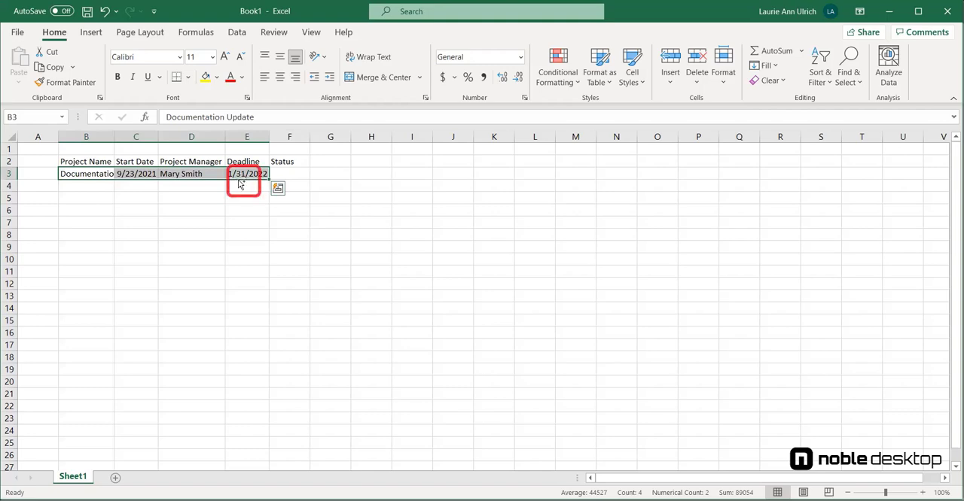
pyautogui.moveTo(239, 188); pyautogui.dragTo(240, 190)
pyautogui.click(106, 225)
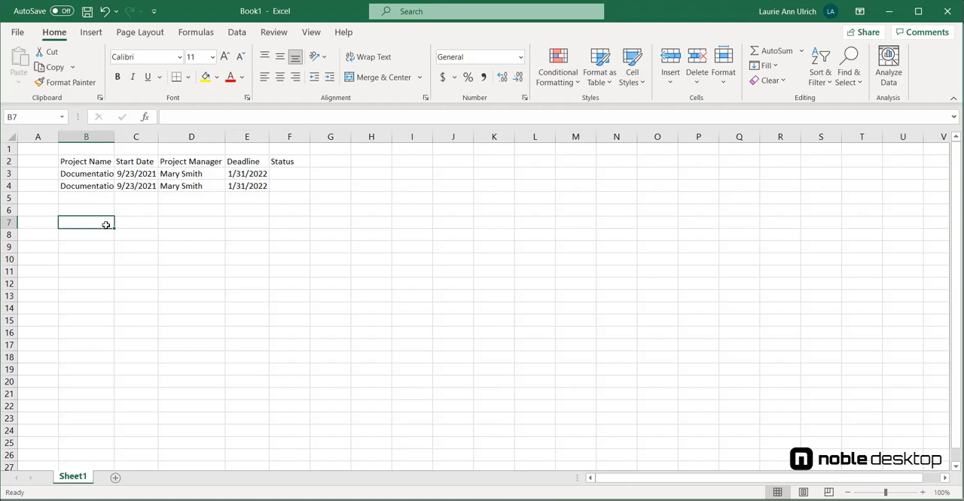
pyautogui.doubleClick(112, 138)
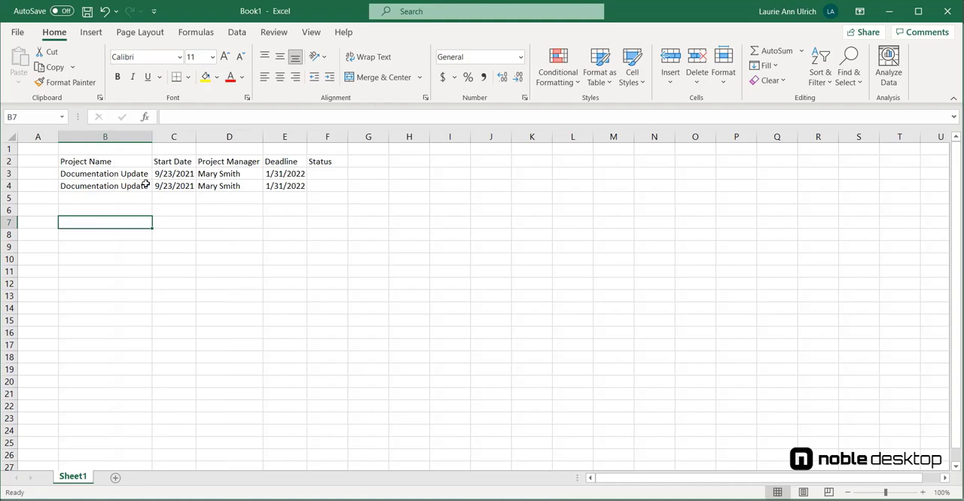
# - Edit the copied record so B4 reads Documentation Review and the start date in C4 is 2/1/2022
pyautogui.click(146, 185)
pyautogui.press('F2')
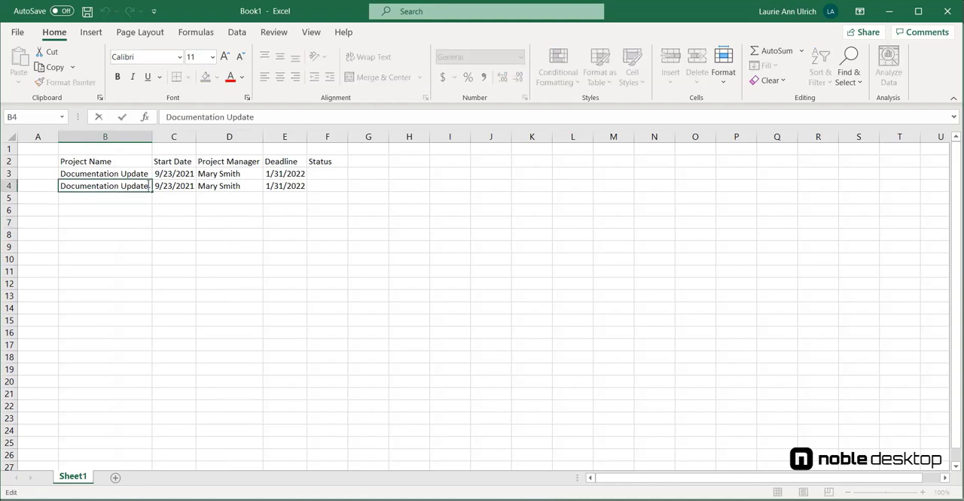
pyautogui.moveTo(149, 187); pyautogui.dragTo(122, 186)
pyautogui.write('Review')
pyautogui.press('Tab')
pyautogui.write('2/')
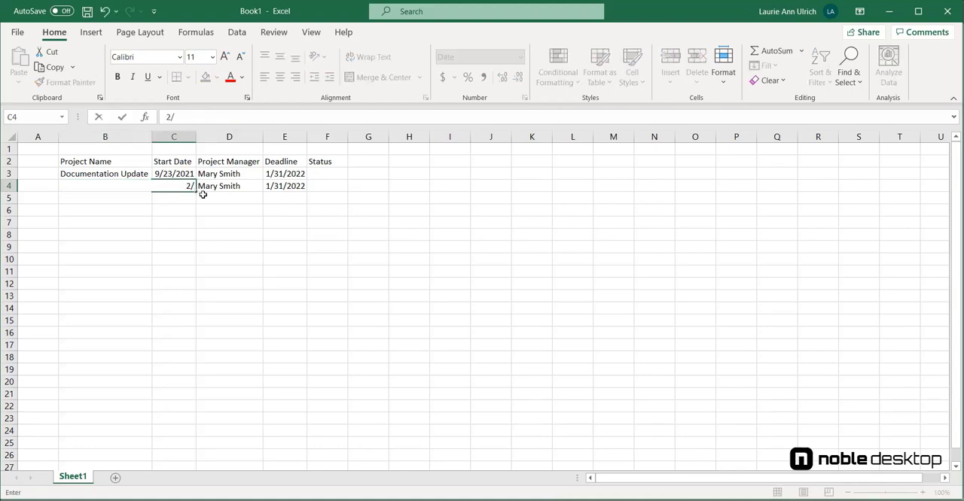
pyautogui.write('1/2022')
# - Change the deadline in cell E4 to 3/31/2022
pyautogui.click(285, 182)
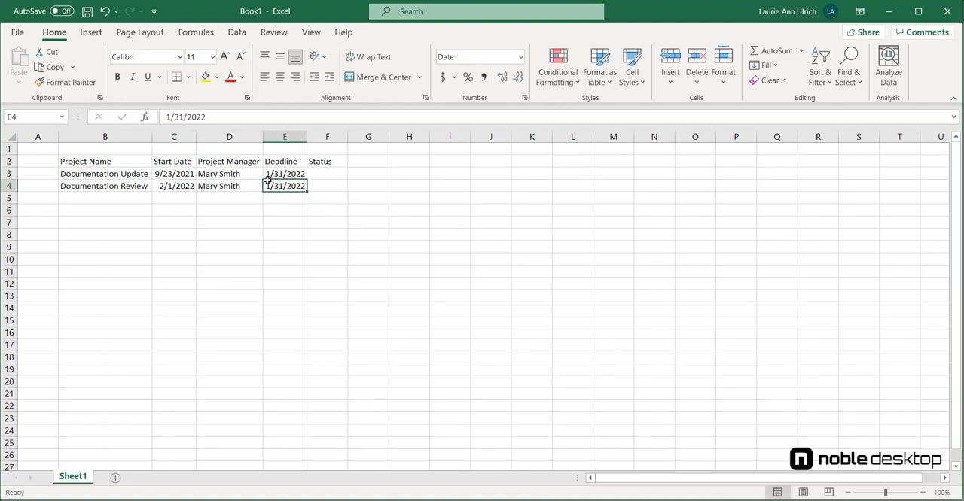
pyautogui.doubleClick(268, 186)
pyautogui.doubleClick(268, 186)
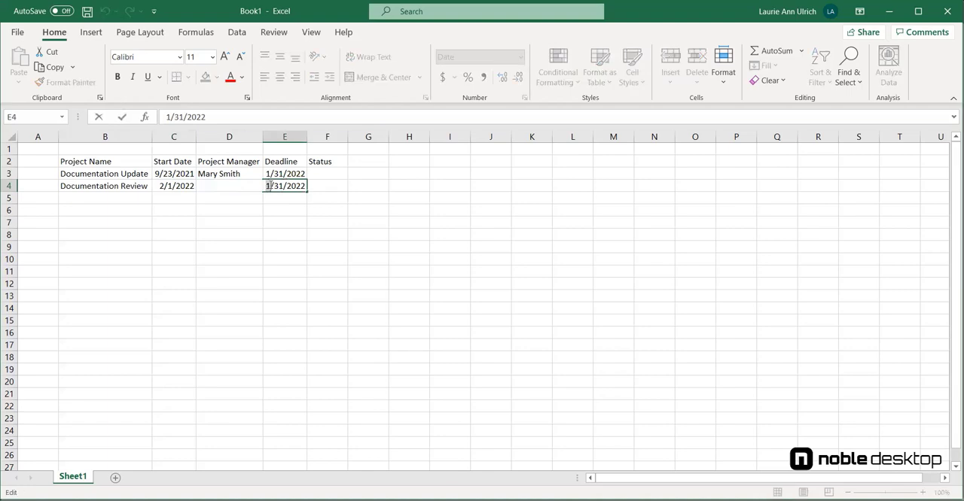
pyautogui.write('3')
pyautogui.click(354, 228)
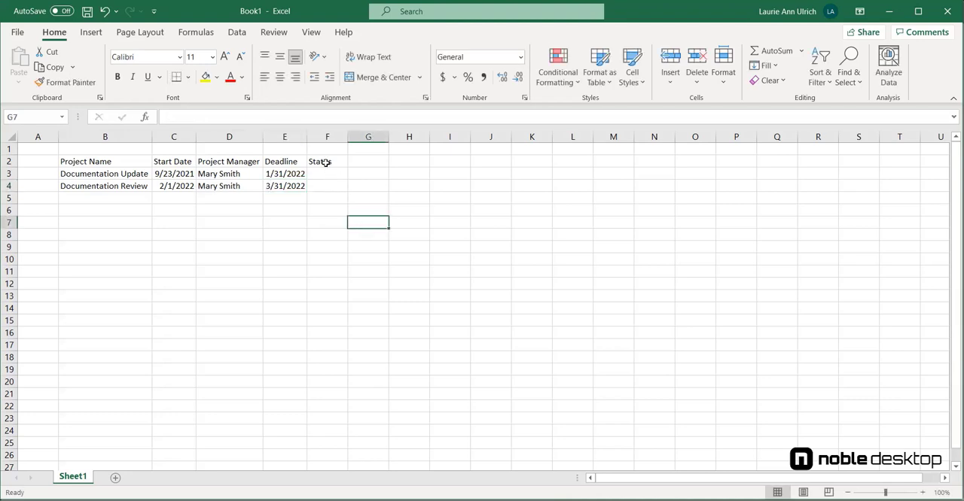
# - Copy Documentation Review from cell B4 to B6, and move that copy down to B8
pyautogui.click(87, 189)
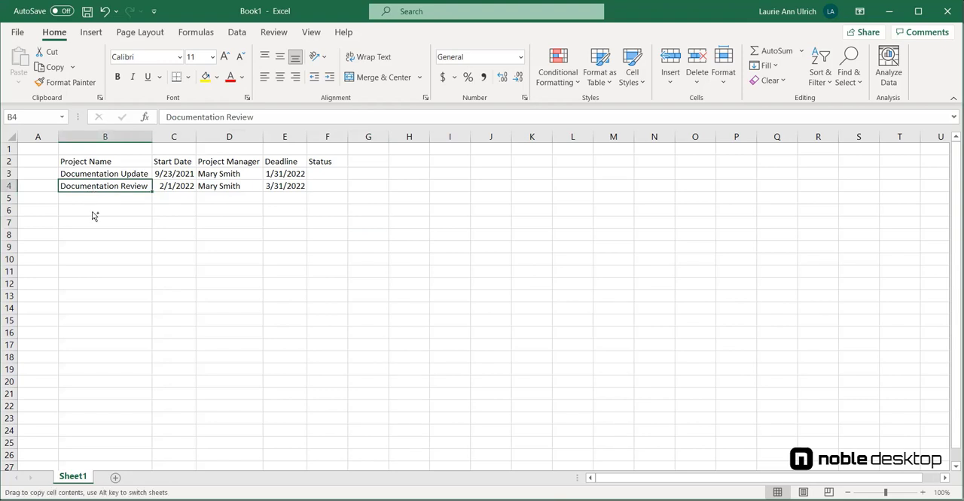
pyautogui.moveTo(95, 216); pyautogui.dragTo(92, 215)
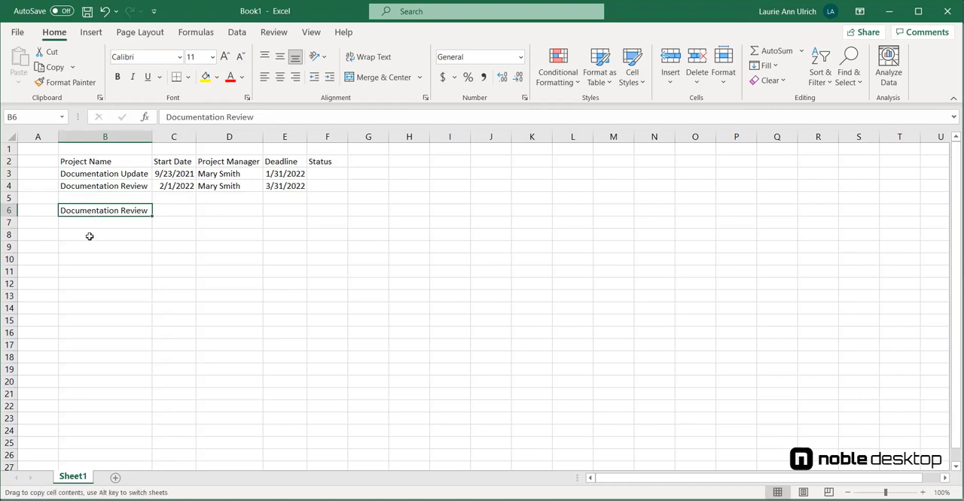
pyautogui.moveTo(89, 236); pyautogui.dragTo(89, 236)
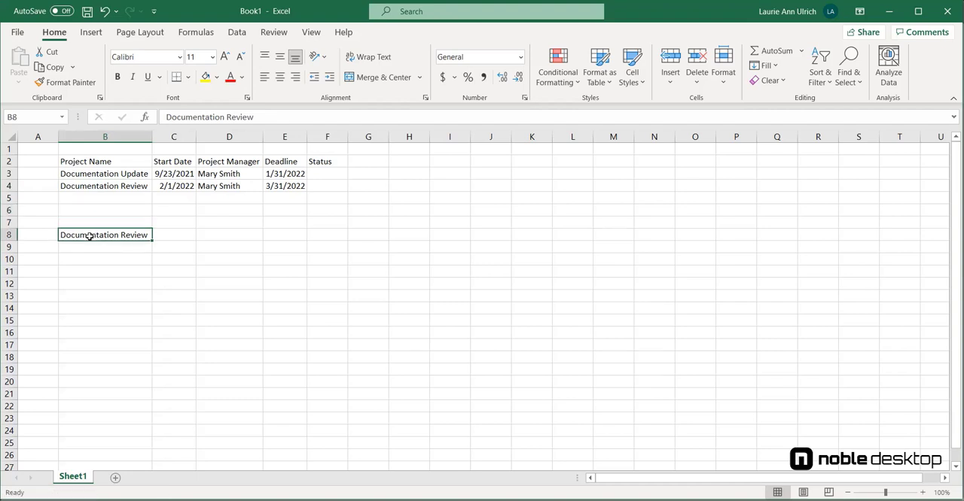